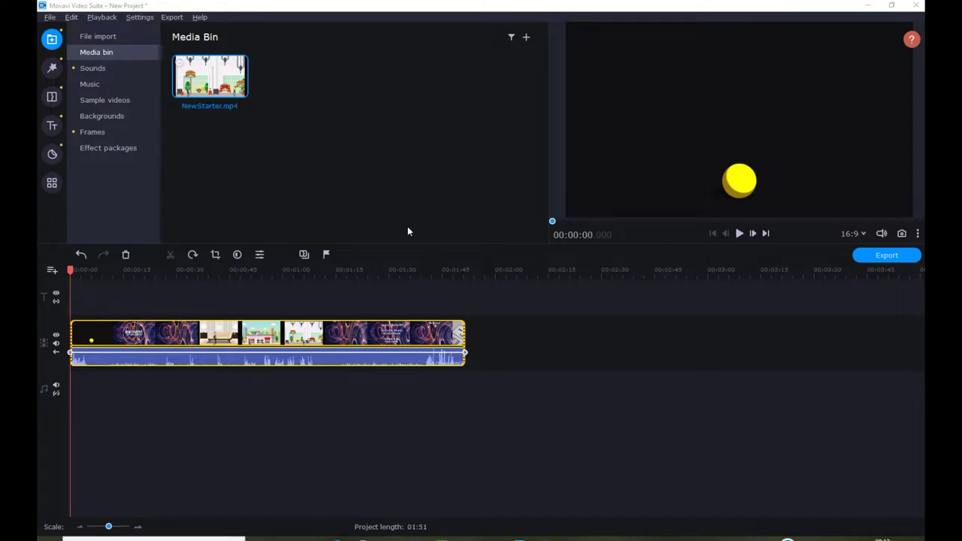
Apply the Snowflakes 1 filter from the Flying objects category to the NewStarter.mp4 clip on the timeline
click(53, 69)
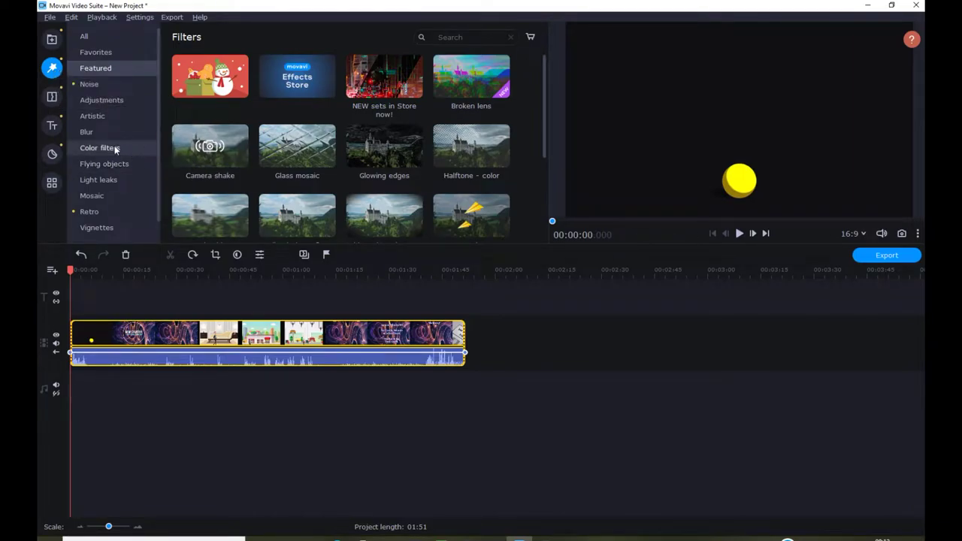
click(126, 166)
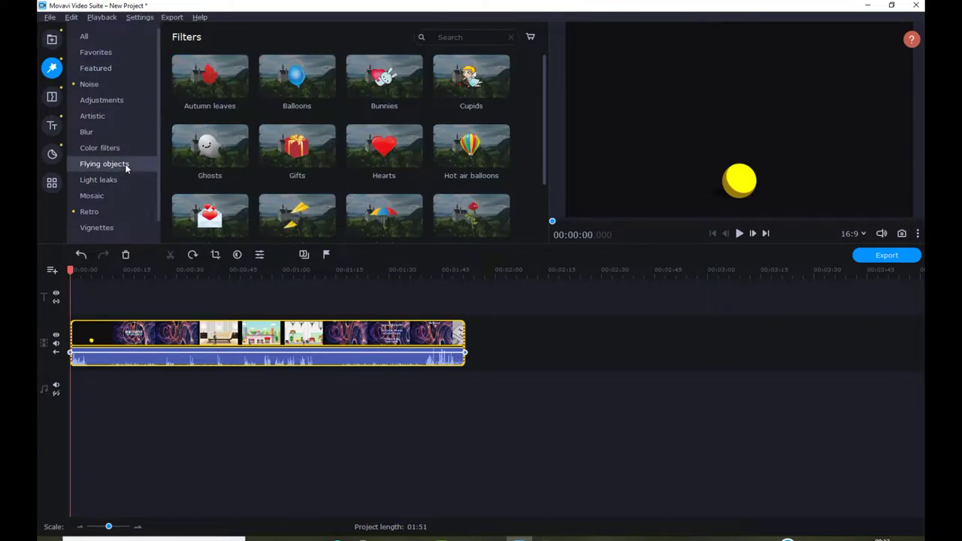
scroll(338, 161, down, 1)
scroll(336, 167, down, 2)
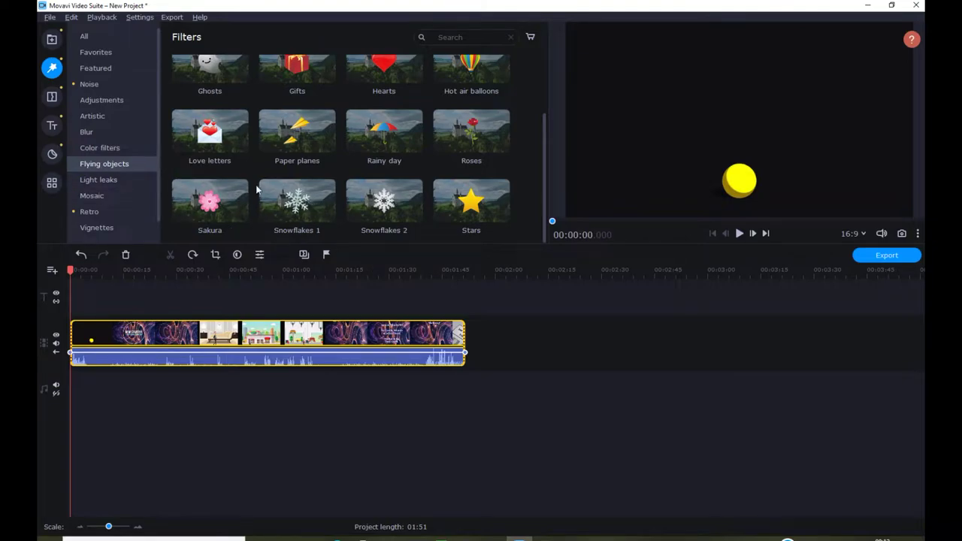
drag(309, 213, 203, 305)
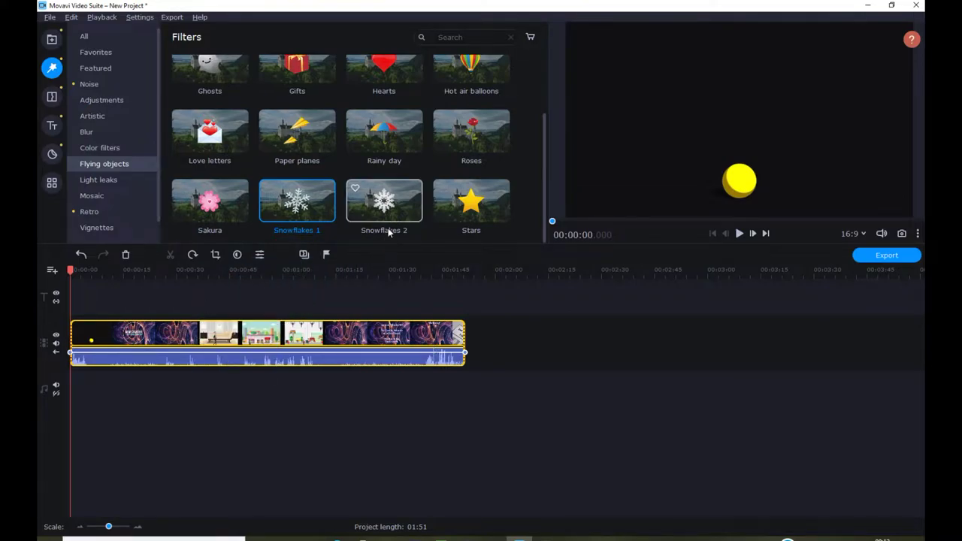
drag(330, 212, 250, 352)
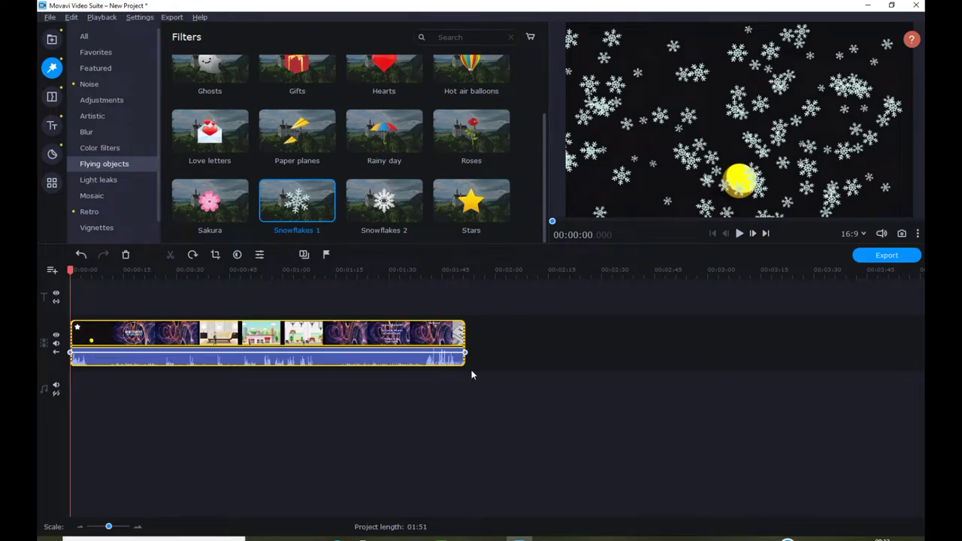
Preview the opening of the clip with the snowflake filter, and undo the filter
click(740, 235)
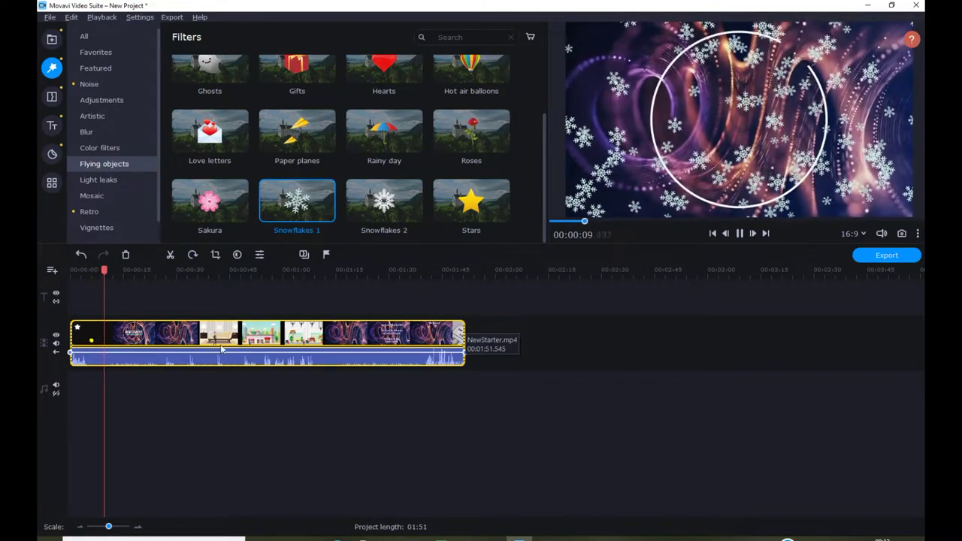
click(741, 234)
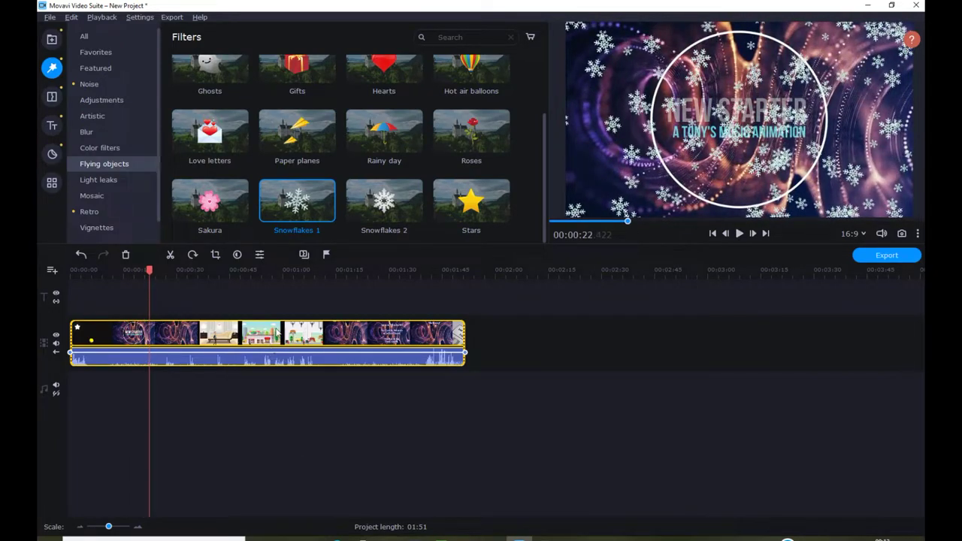
right_click(278, 332)
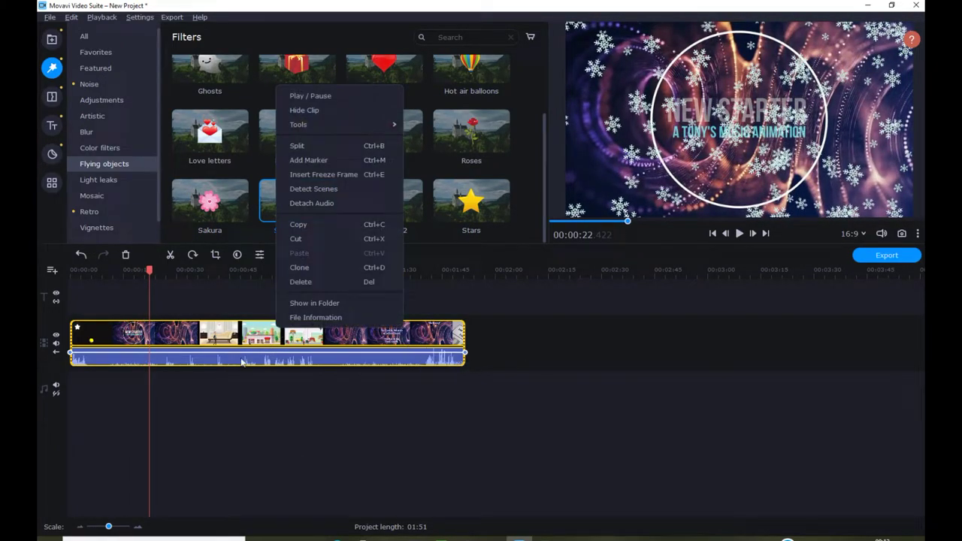
click(79, 256)
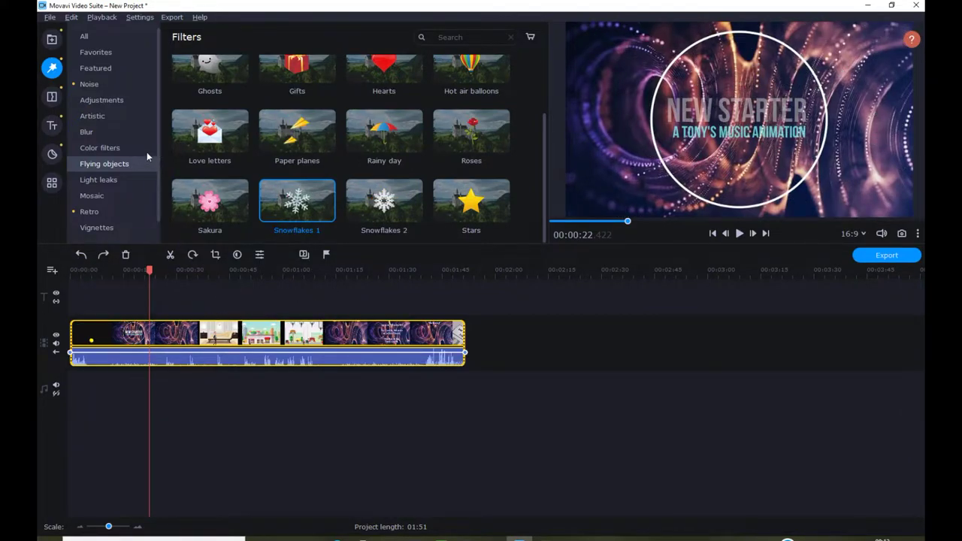
Import Green Screen.png from the Desktop into the media bin
click(52, 40)
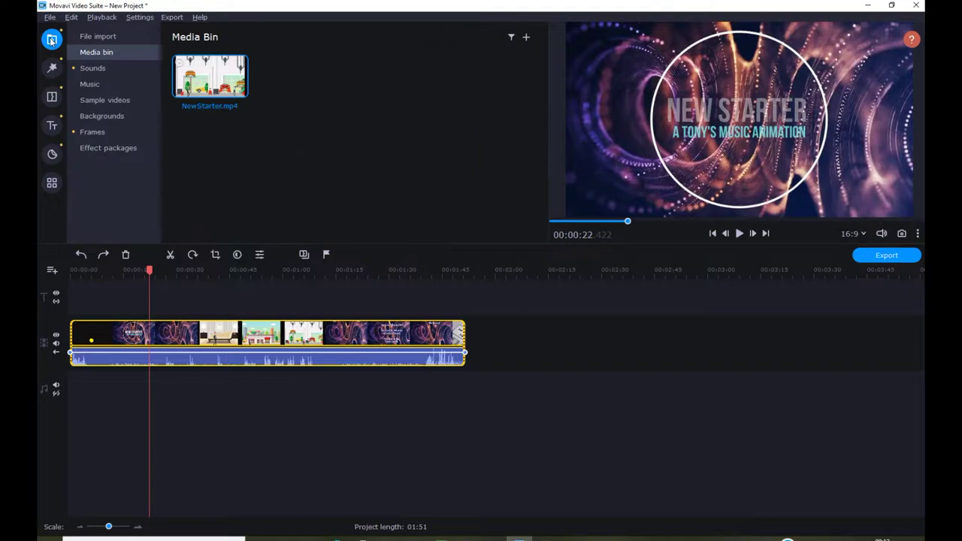
right_click(369, 118)
click(416, 111)
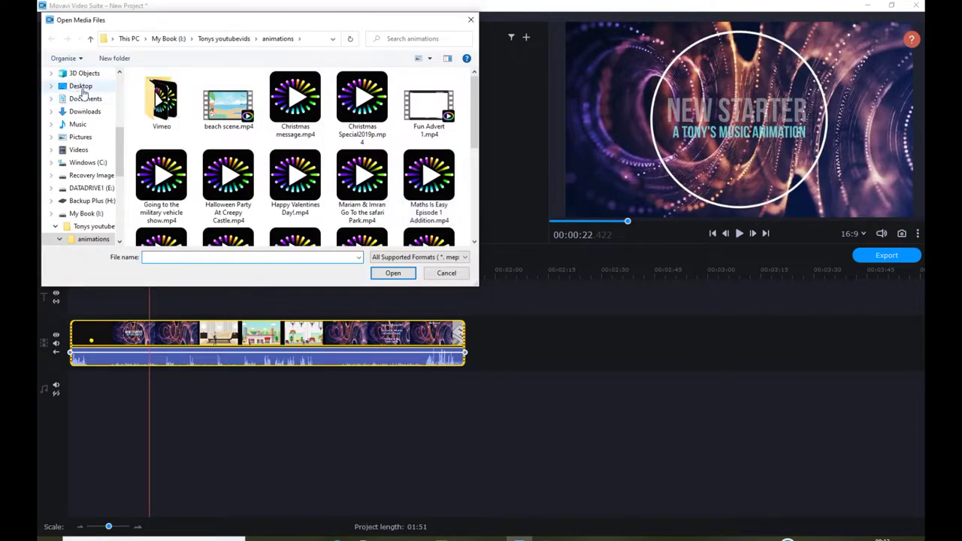
click(81, 88)
drag(475, 87, 473, 146)
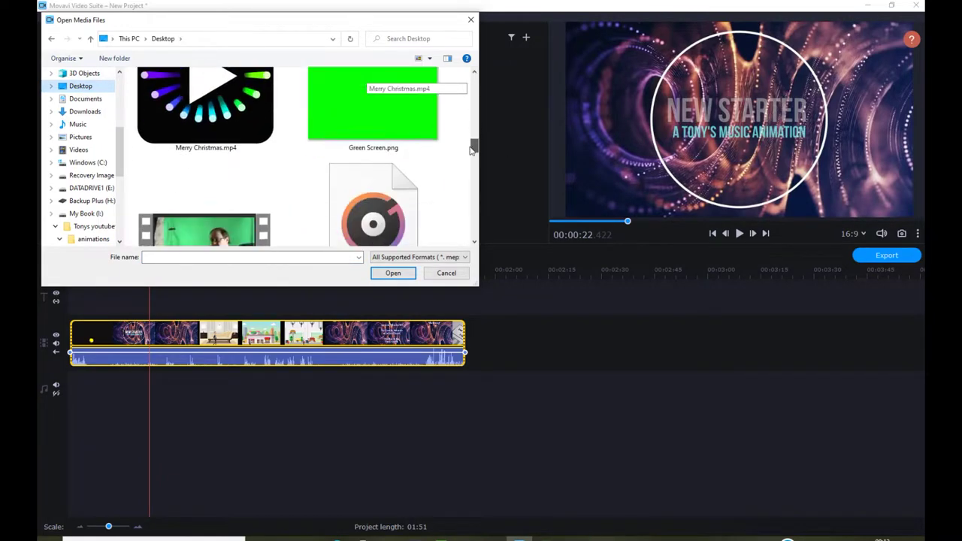
click(406, 128)
click(394, 273)
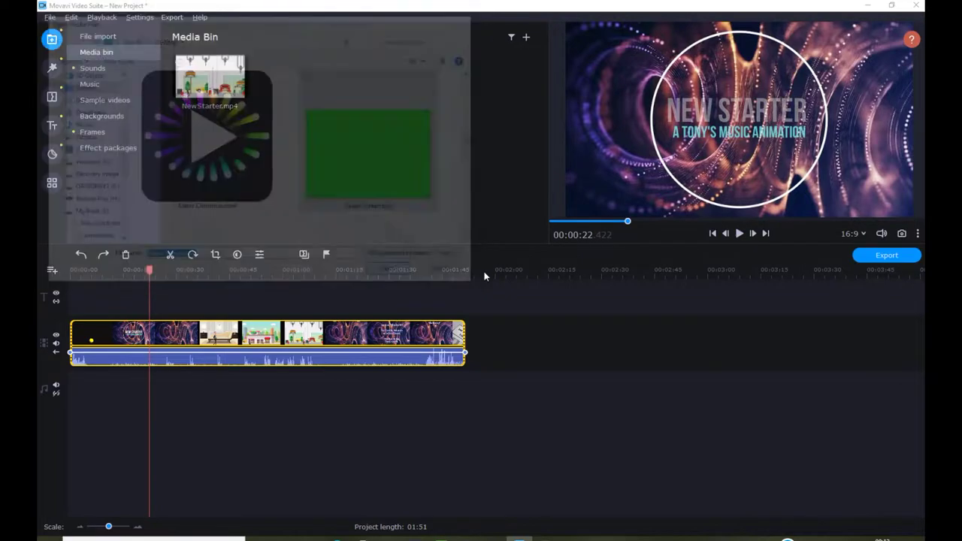
Place Green Screen.png after the NewStarter.mp4 clip on the video track and extend it to about 56 seconds
drag(336, 109, 545, 331)
drag(478, 334, 663, 340)
click(512, 343)
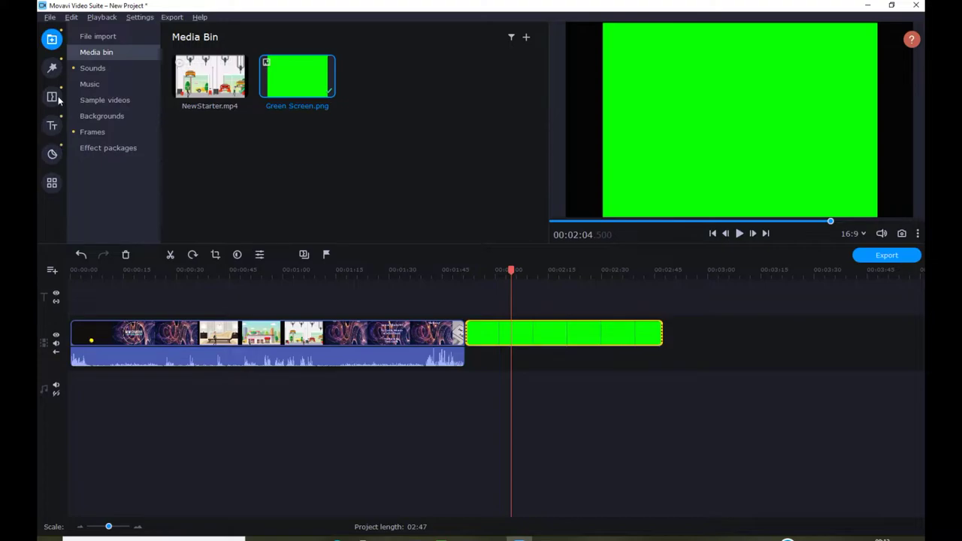
Apply the Snowflakes 1 filter to the green screen clip and check the snow at different points
click(52, 68)
drag(348, 222, 488, 331)
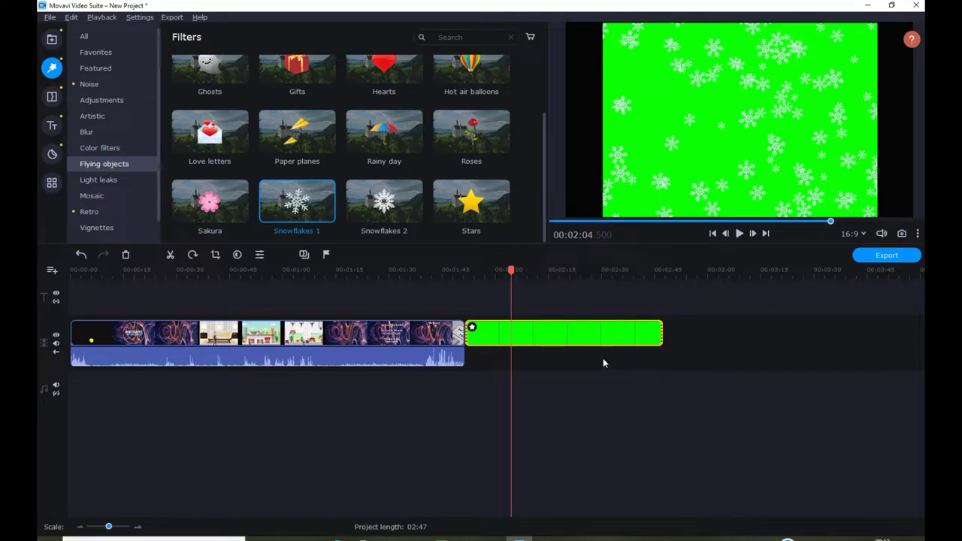
click(549, 338)
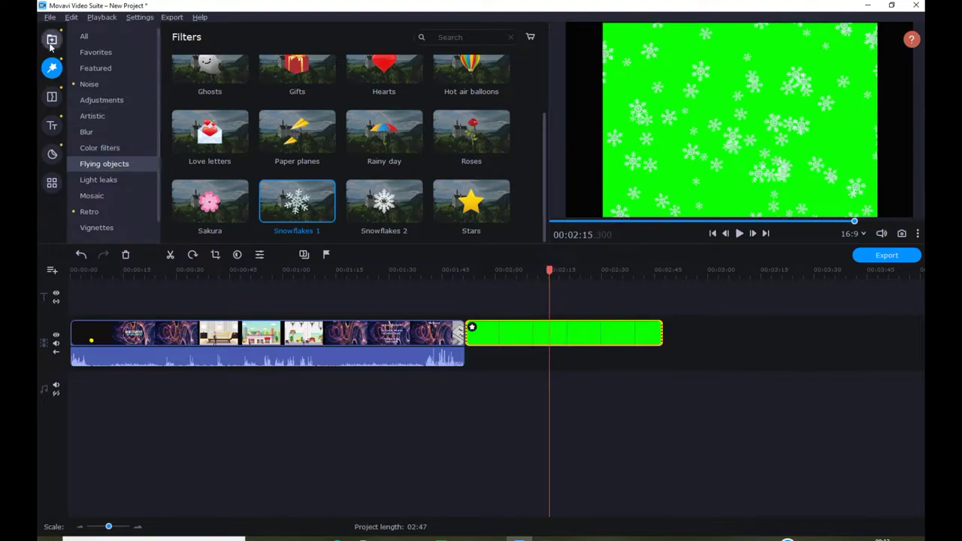
click(569, 326)
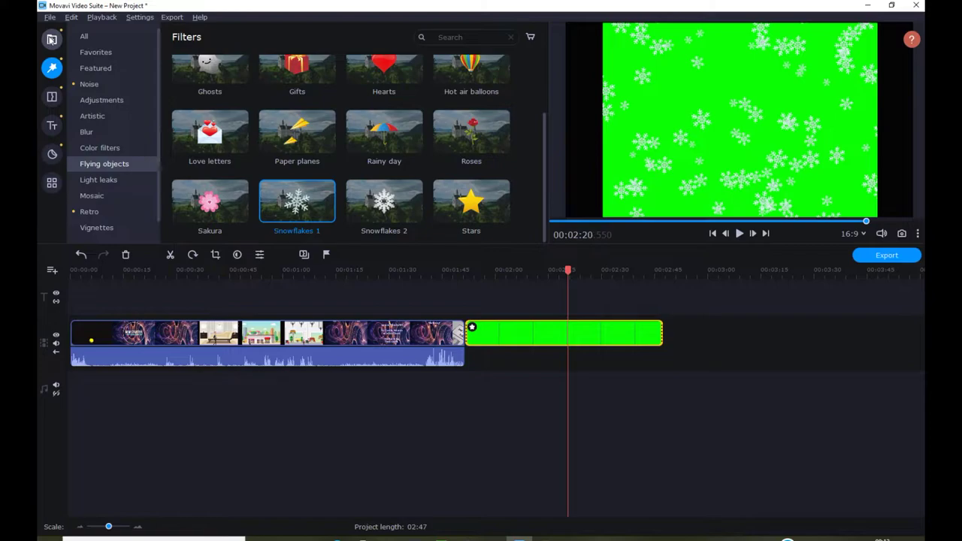
Crop the green screen clip with Crop and Rotate so it fills the 16:9 frame
click(52, 183)
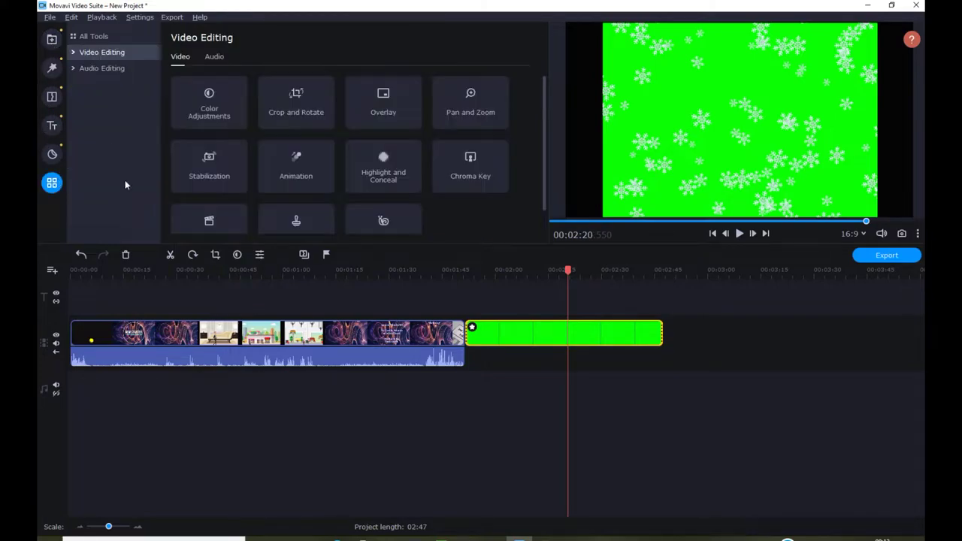
click(307, 109)
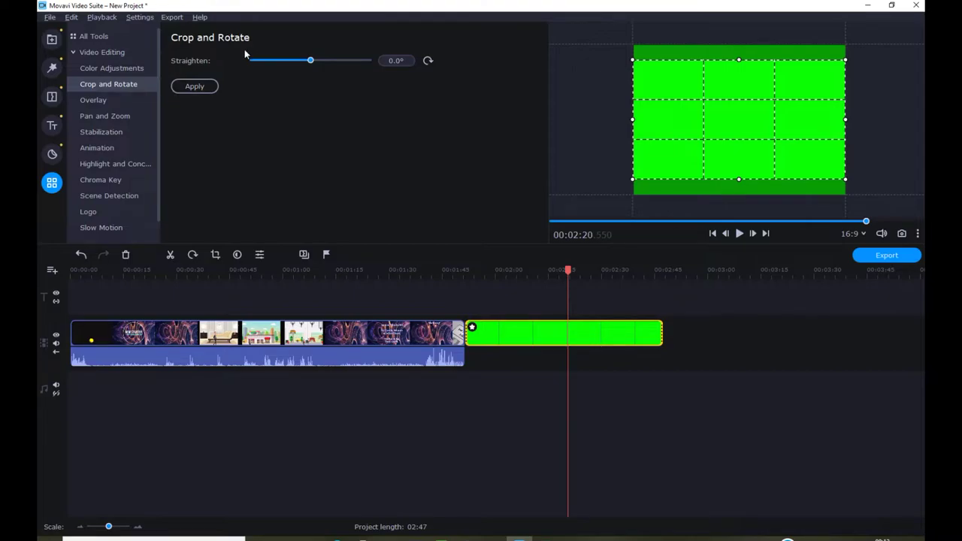
click(197, 87)
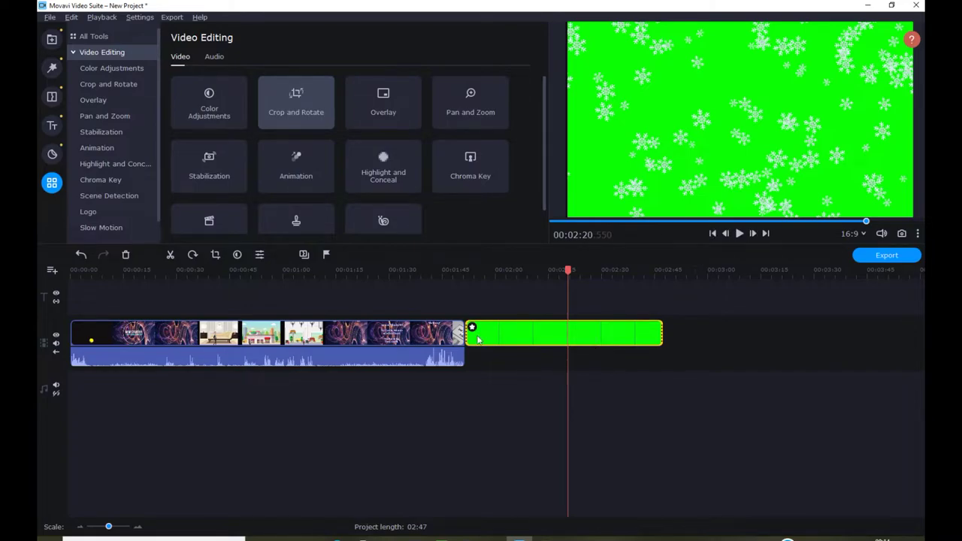
Move the green clip to an overlay track above the main video at about 00:34, and key out its green with Chroma Key
click(381, 106)
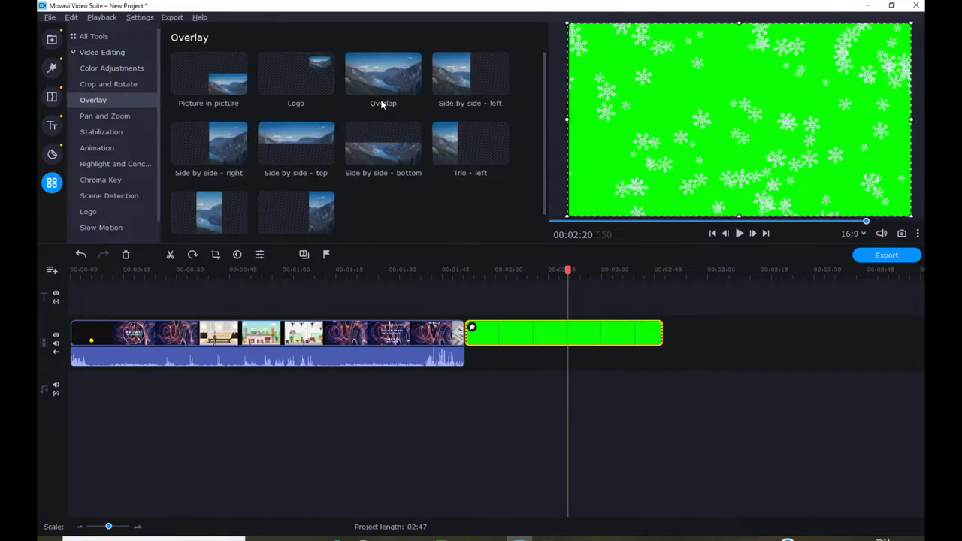
drag(527, 322, 244, 331)
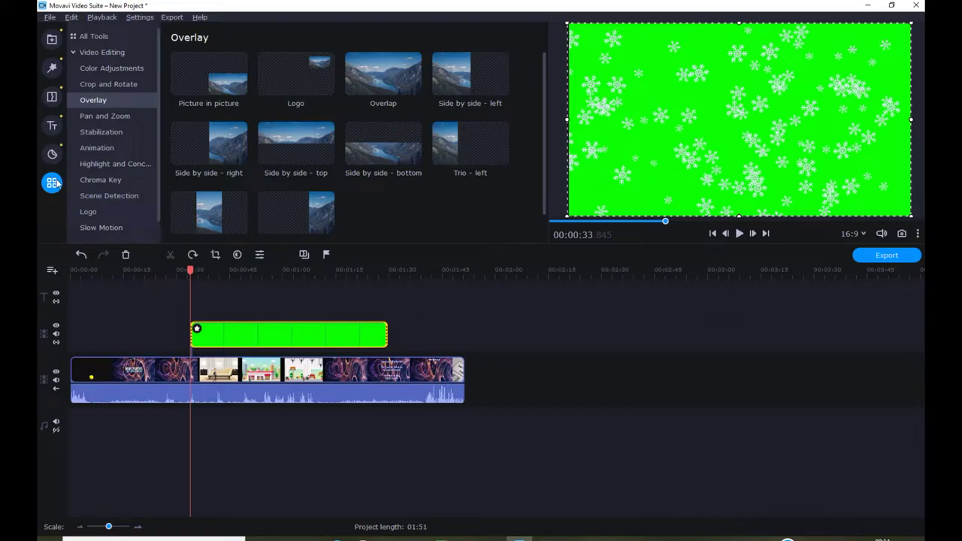
click(113, 181)
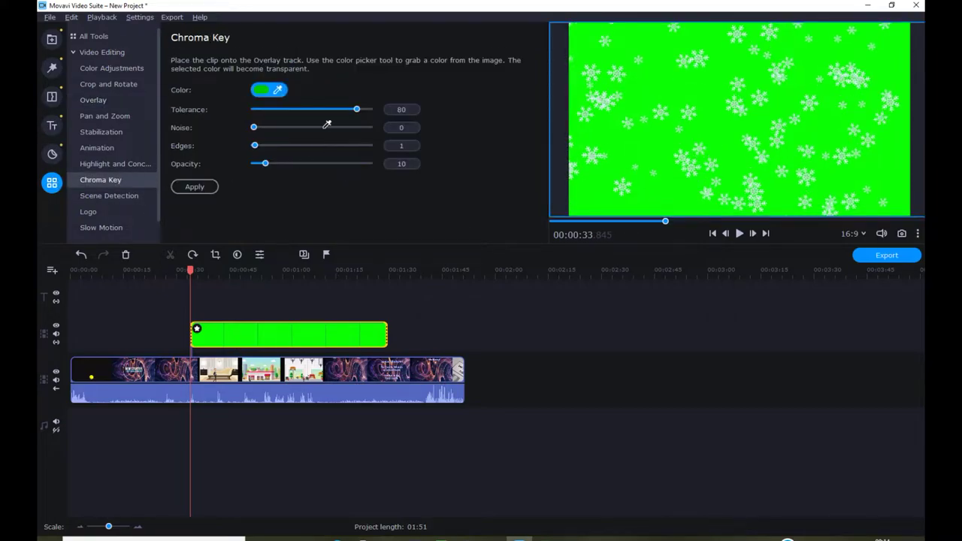
click(278, 91)
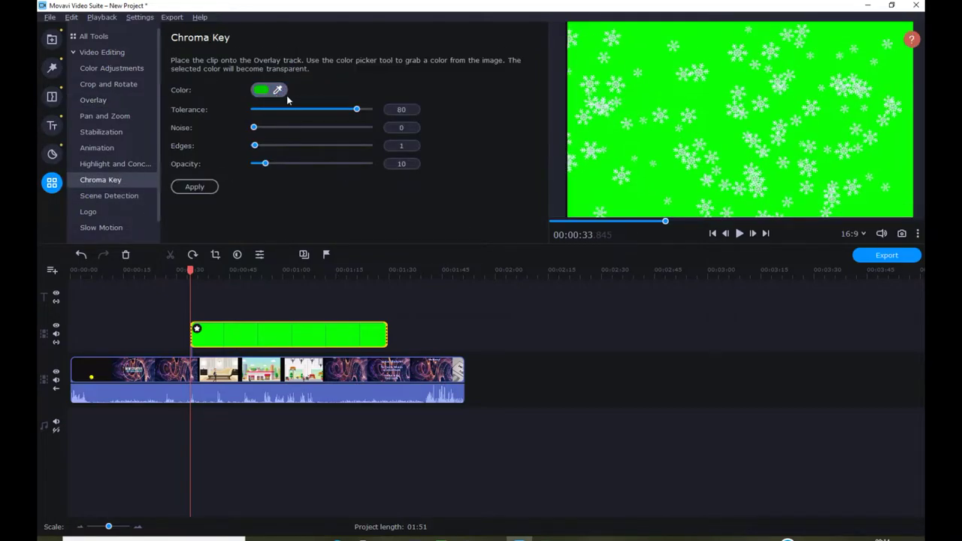
click(591, 190)
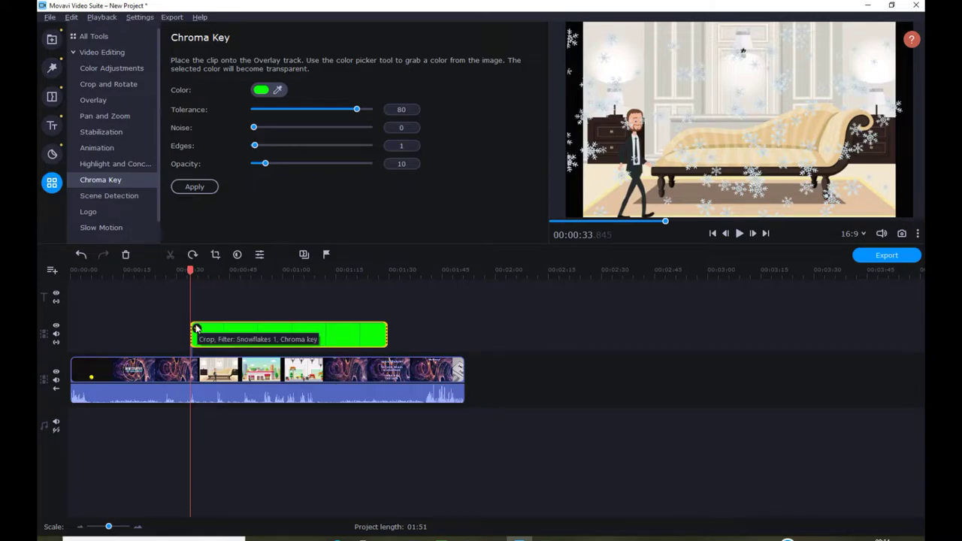
Trim the snow overlay to start at about 00:36 and end at about 01:11
drag(192, 334, 198, 336)
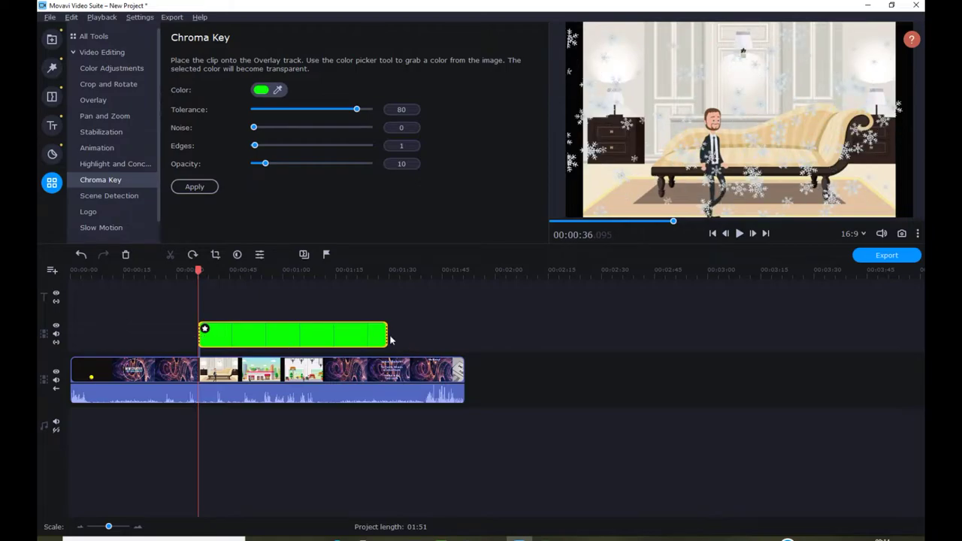
drag(385, 333, 322, 338)
Locate where the street scene begins in the main video and extend the overlay's start back to about 00:26.6
drag(323, 271, 85, 271)
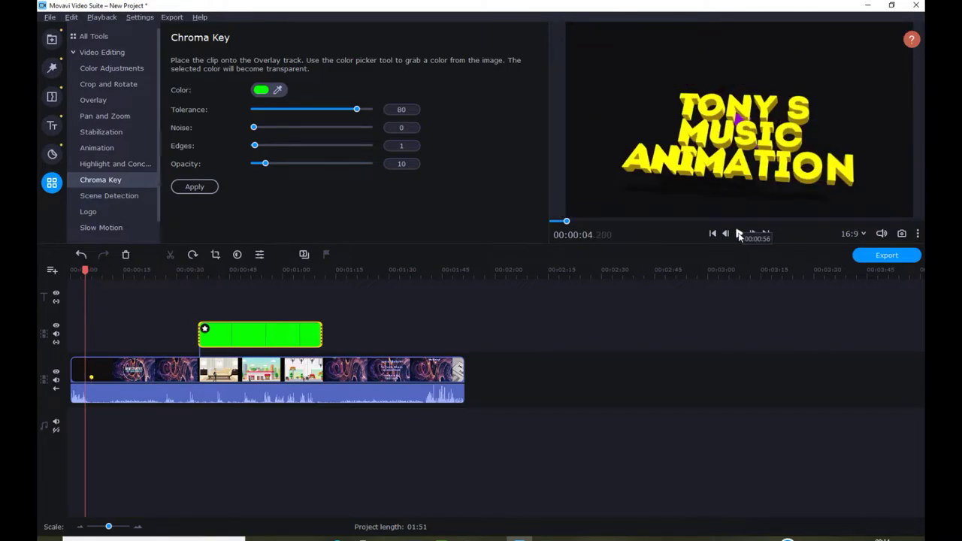
click(739, 234)
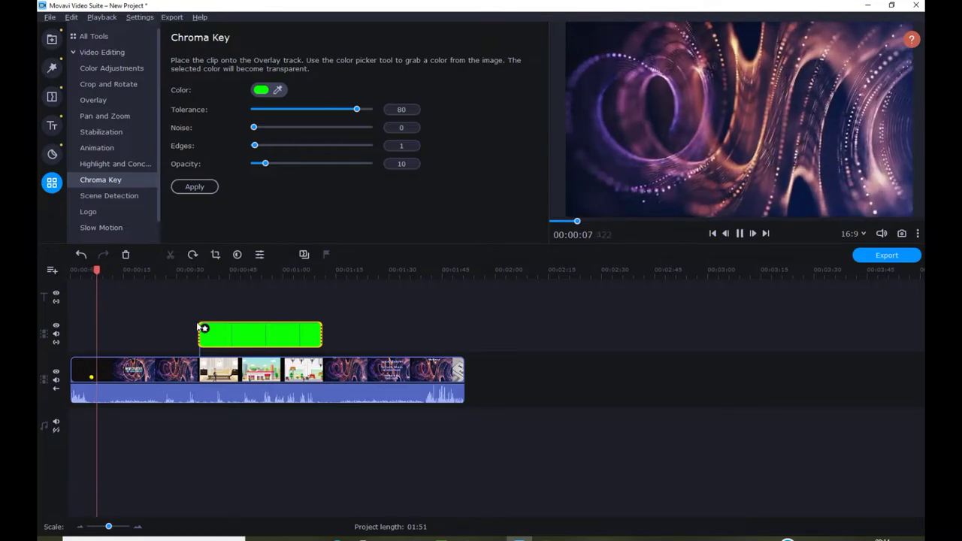
click(146, 269)
click(176, 270)
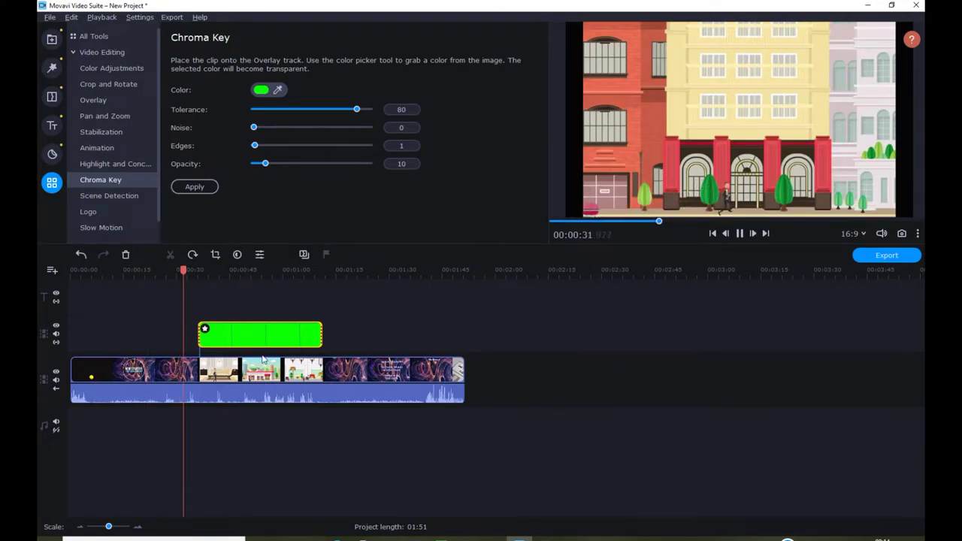
click(173, 275)
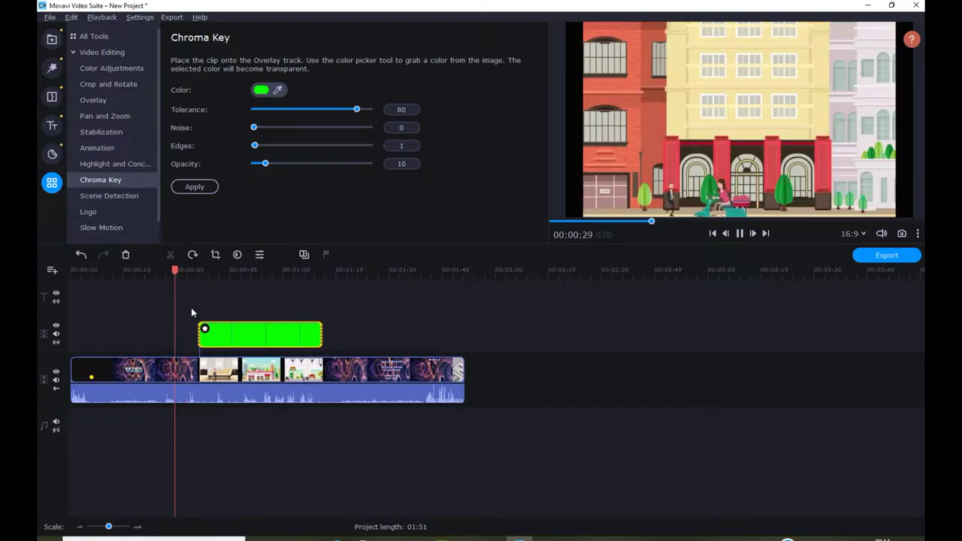
click(151, 269)
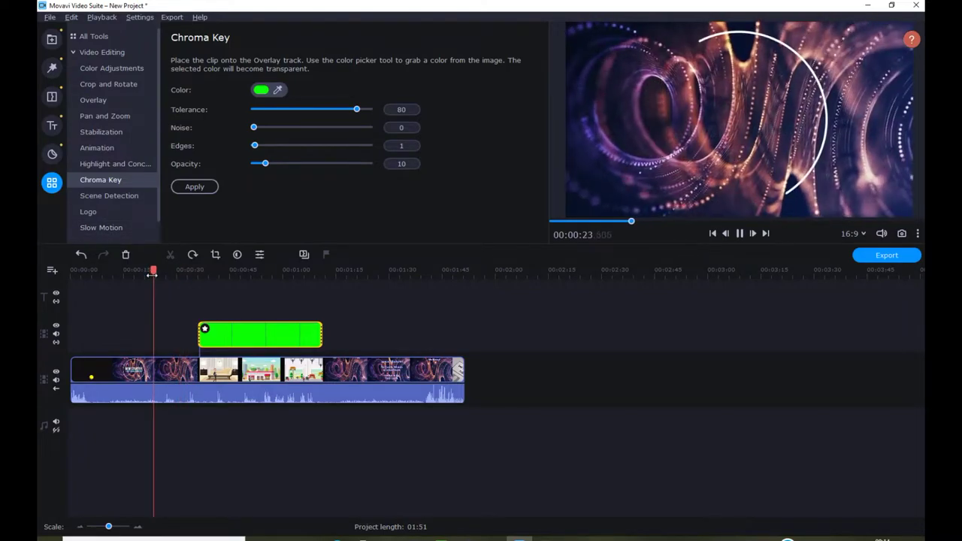
drag(199, 335, 158, 338)
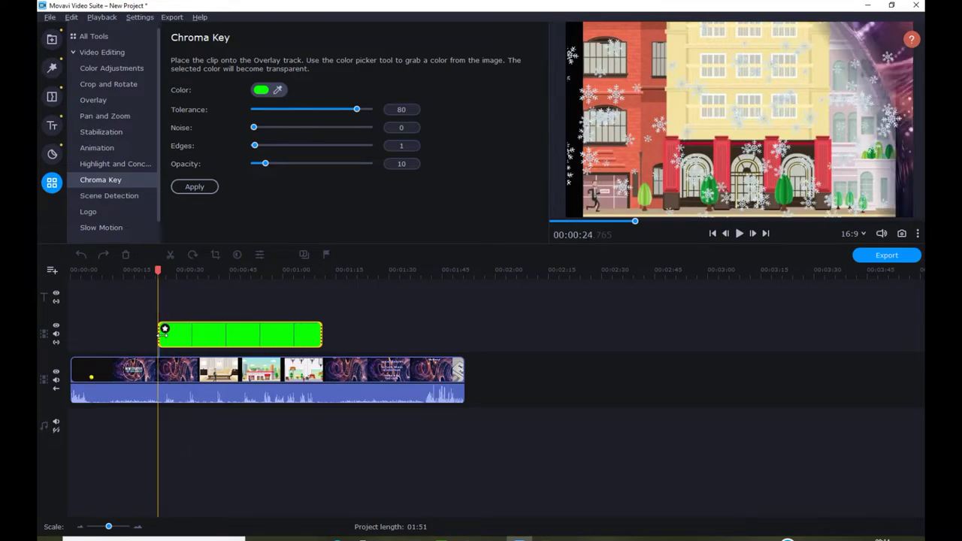
drag(160, 335, 165, 335)
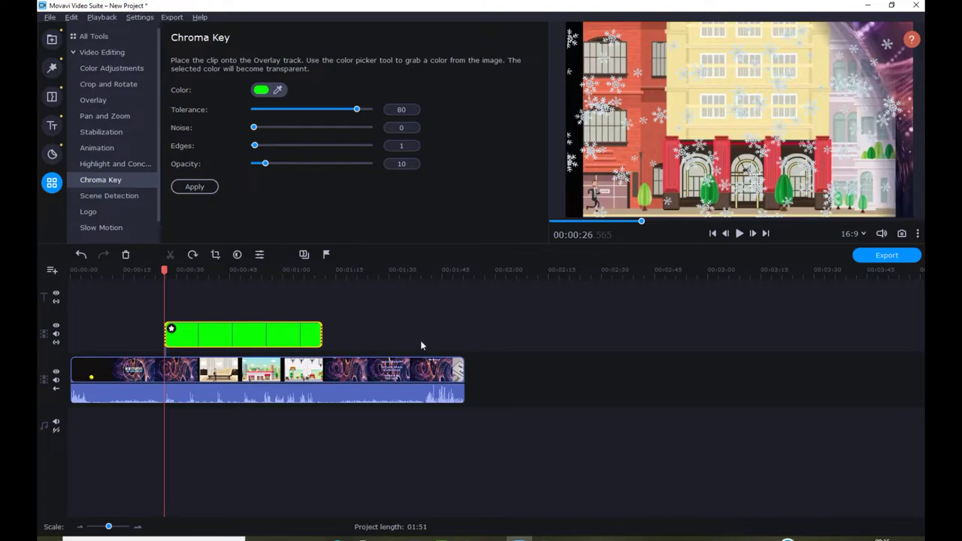
Check the overlay's end around the credits and trim it back to about 01:09.9
click(325, 339)
click(315, 270)
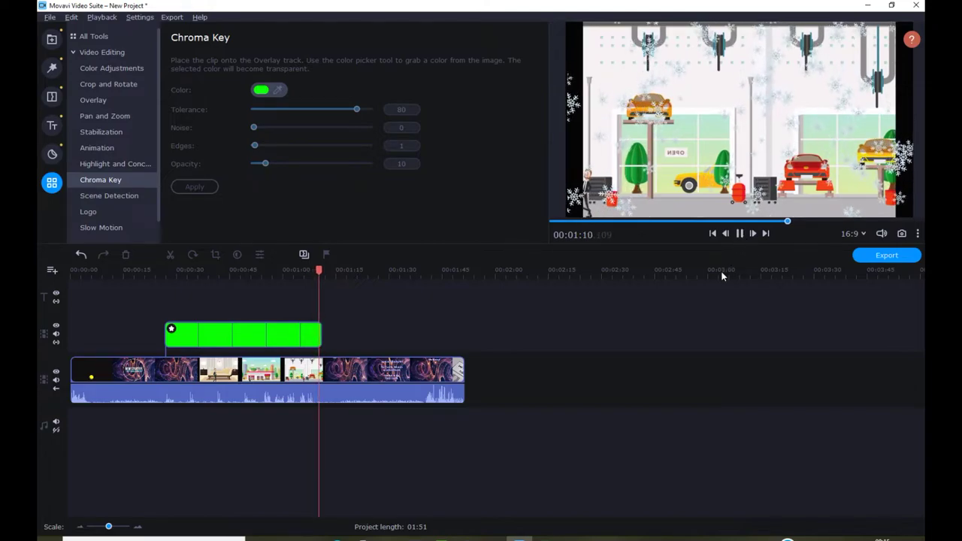
click(323, 339)
click(321, 335)
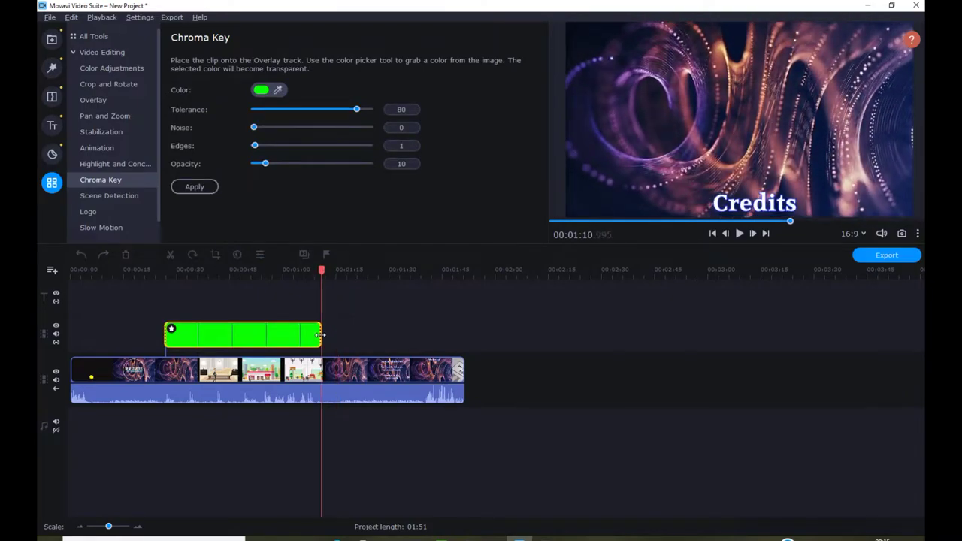
drag(321, 334, 318, 335)
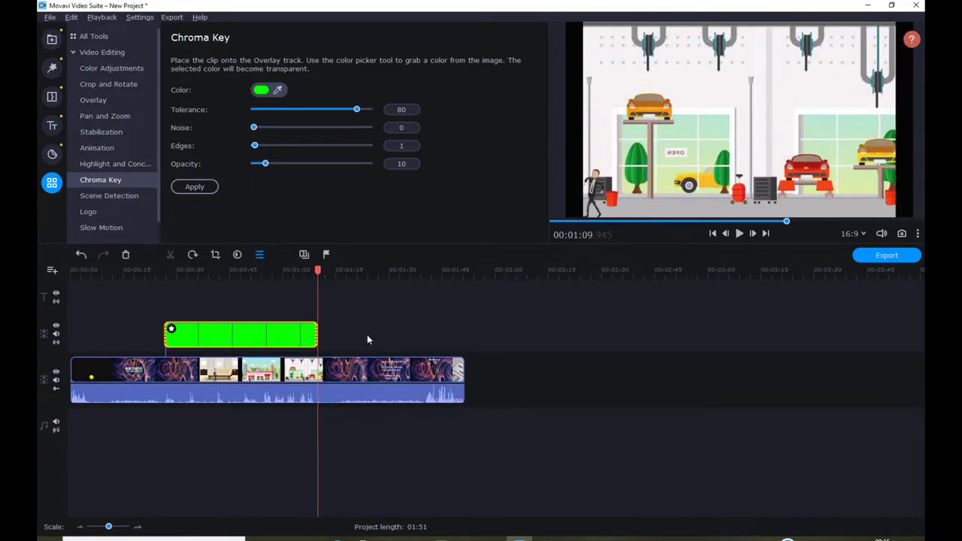
Play the video from about 00:22, before the overlay starts, through the credits to review the snow effect
click(150, 271)
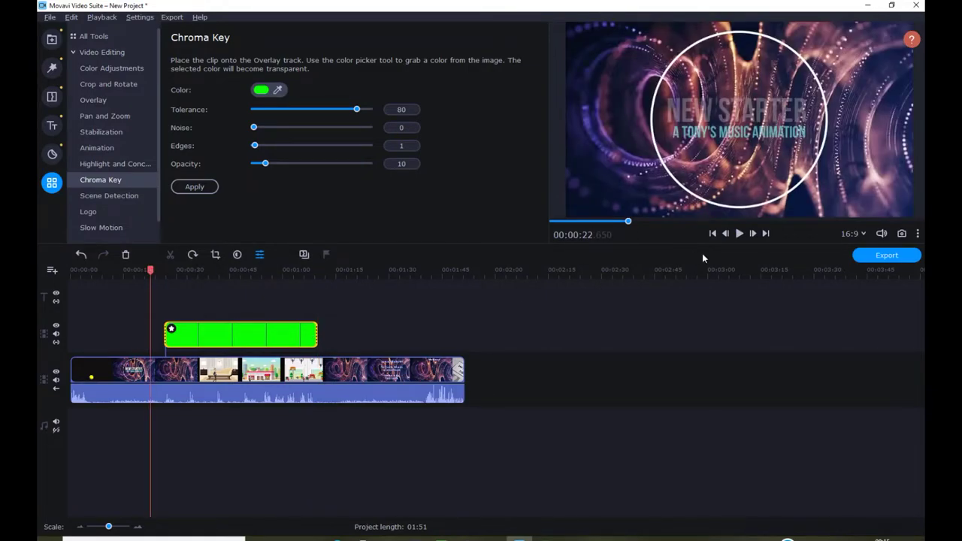
click(740, 234)
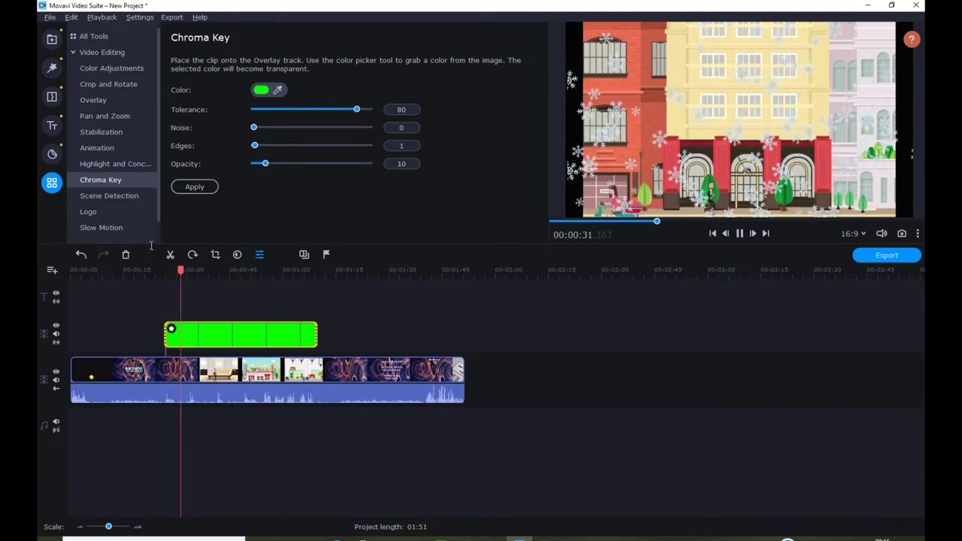
click(296, 277)
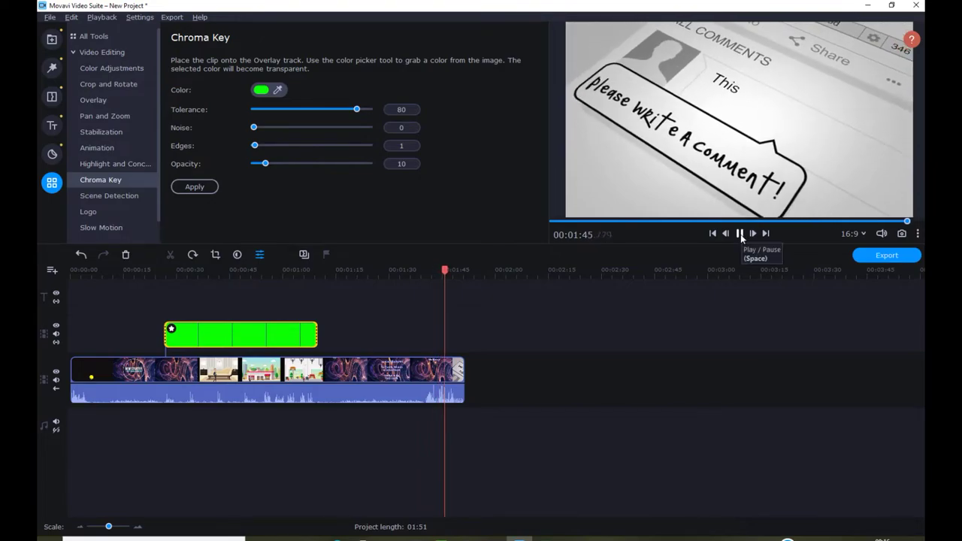
click(740, 234)
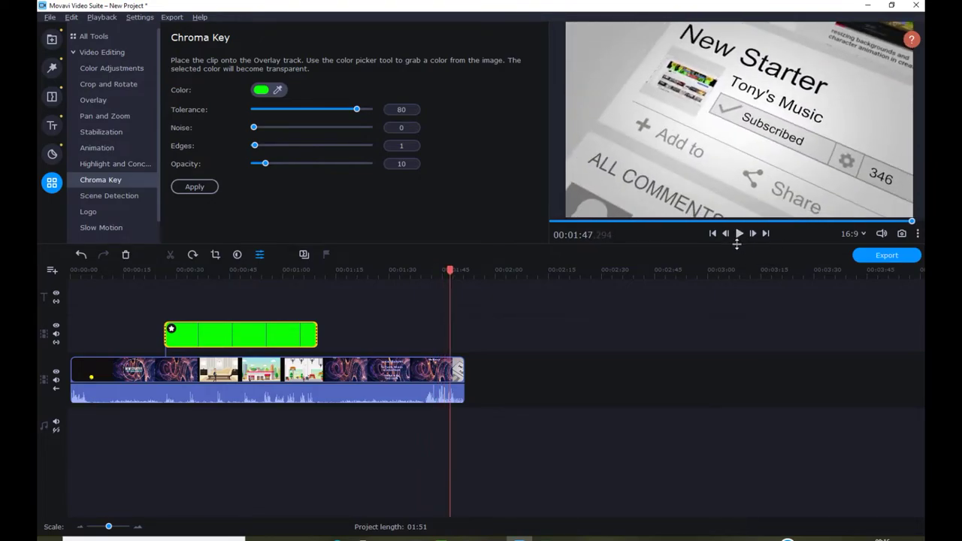